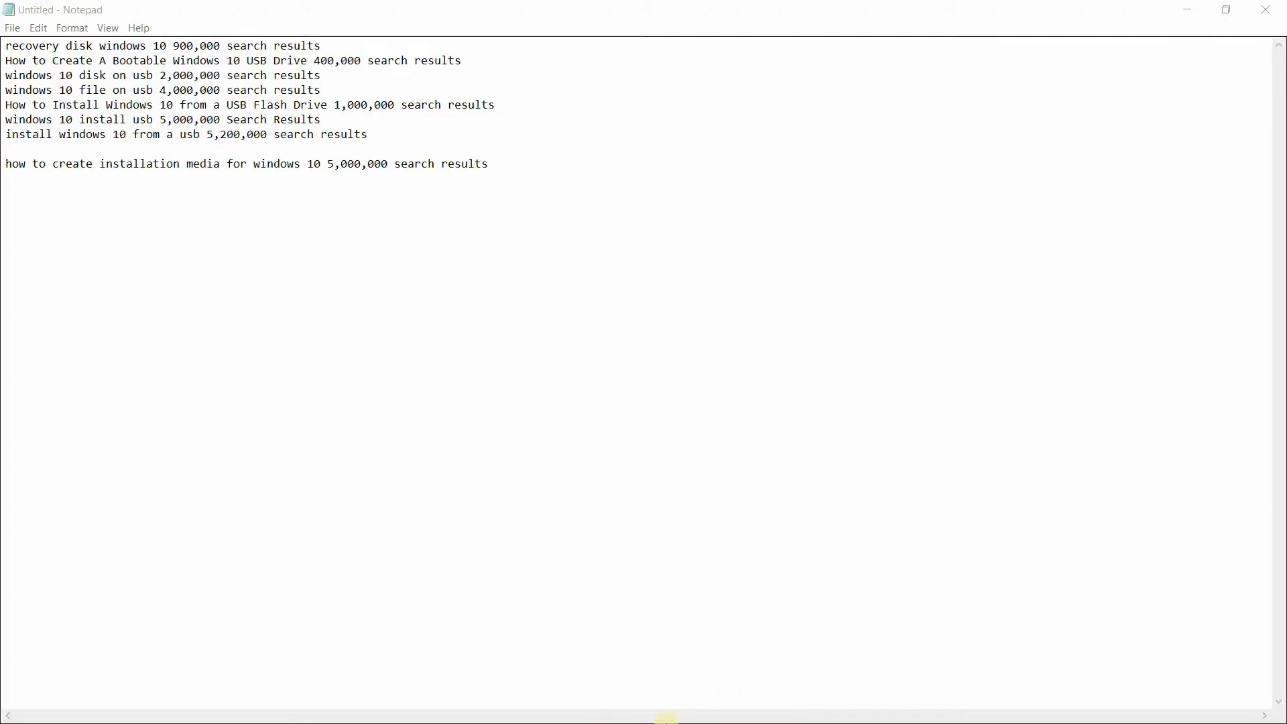
Step: Minimize the Notepad list of Windows 10 USB search phrases to show the desktop
click(1185, 13)
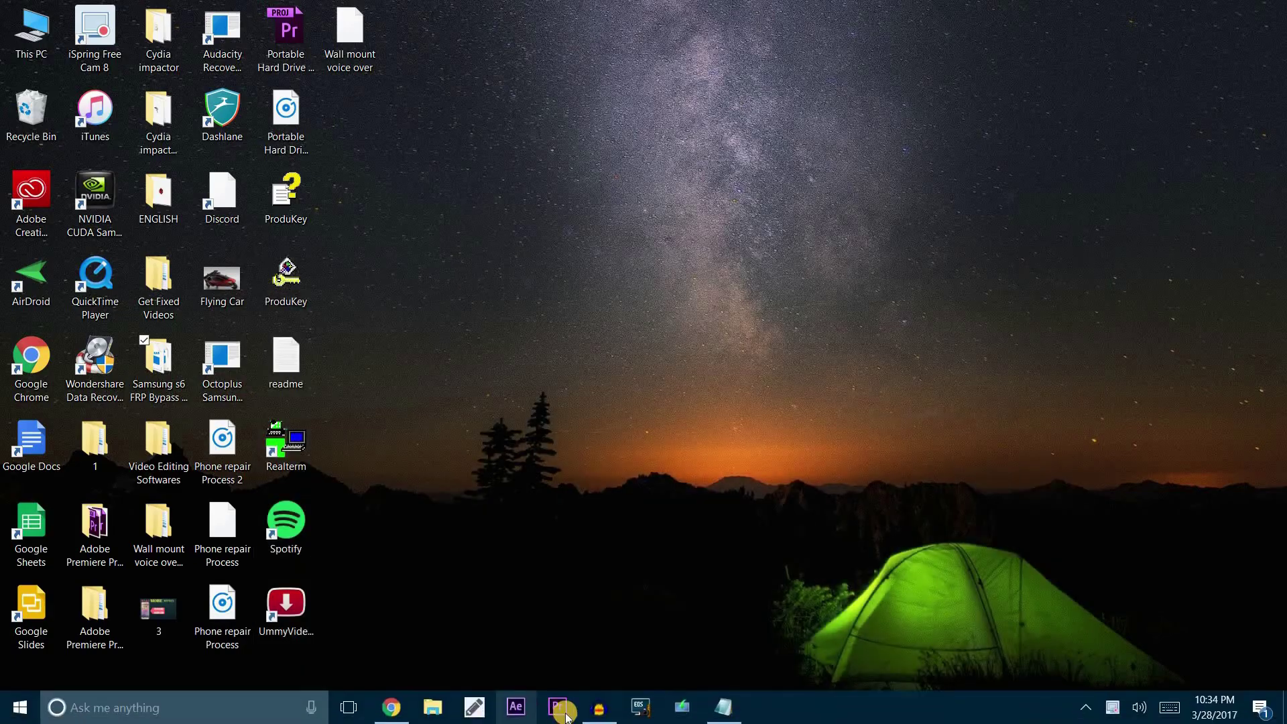
Step: Download the Windows 10 media creation tool in Chrome, keep it, and set it to open when done
click(402, 710)
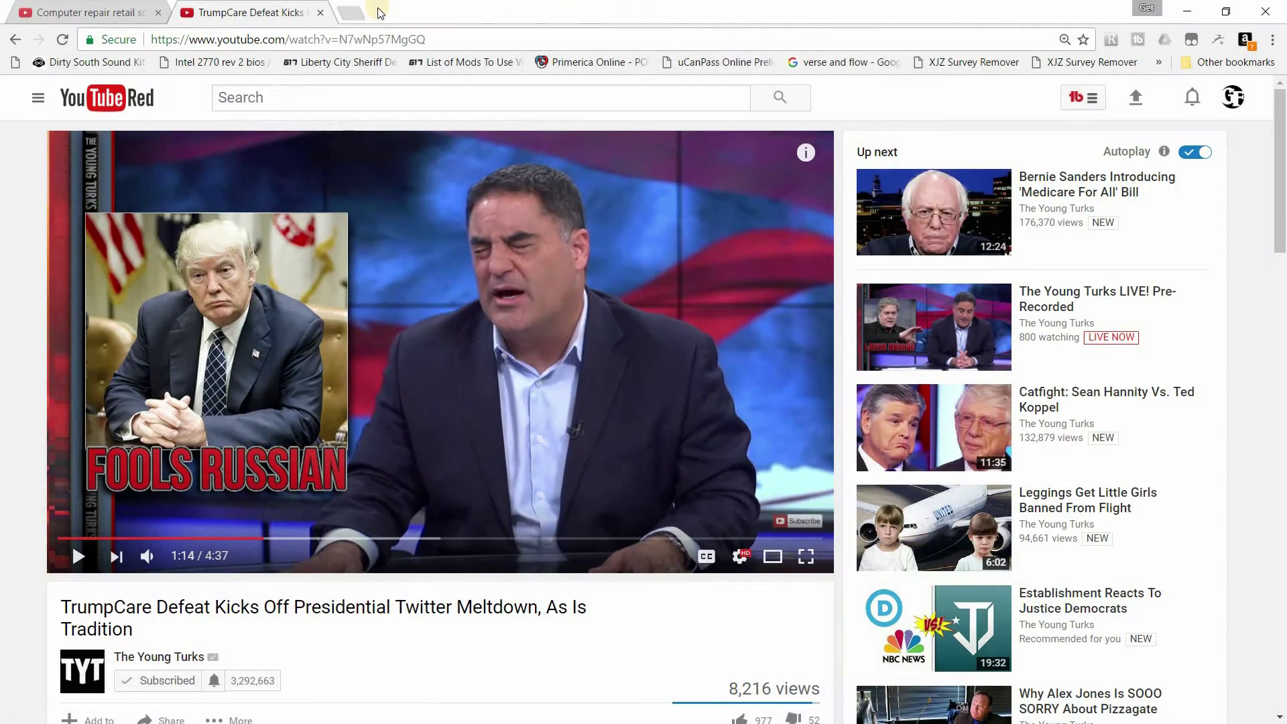
click(356, 13)
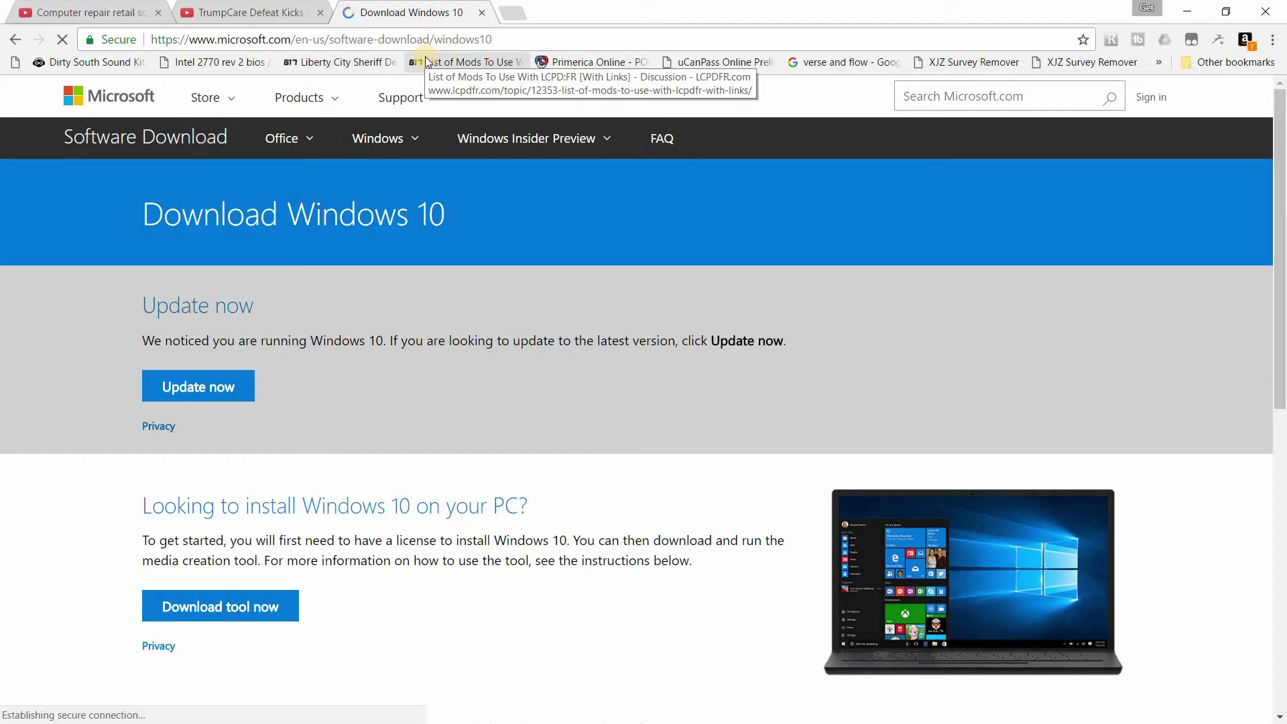
scroll(104, 299, down, 3)
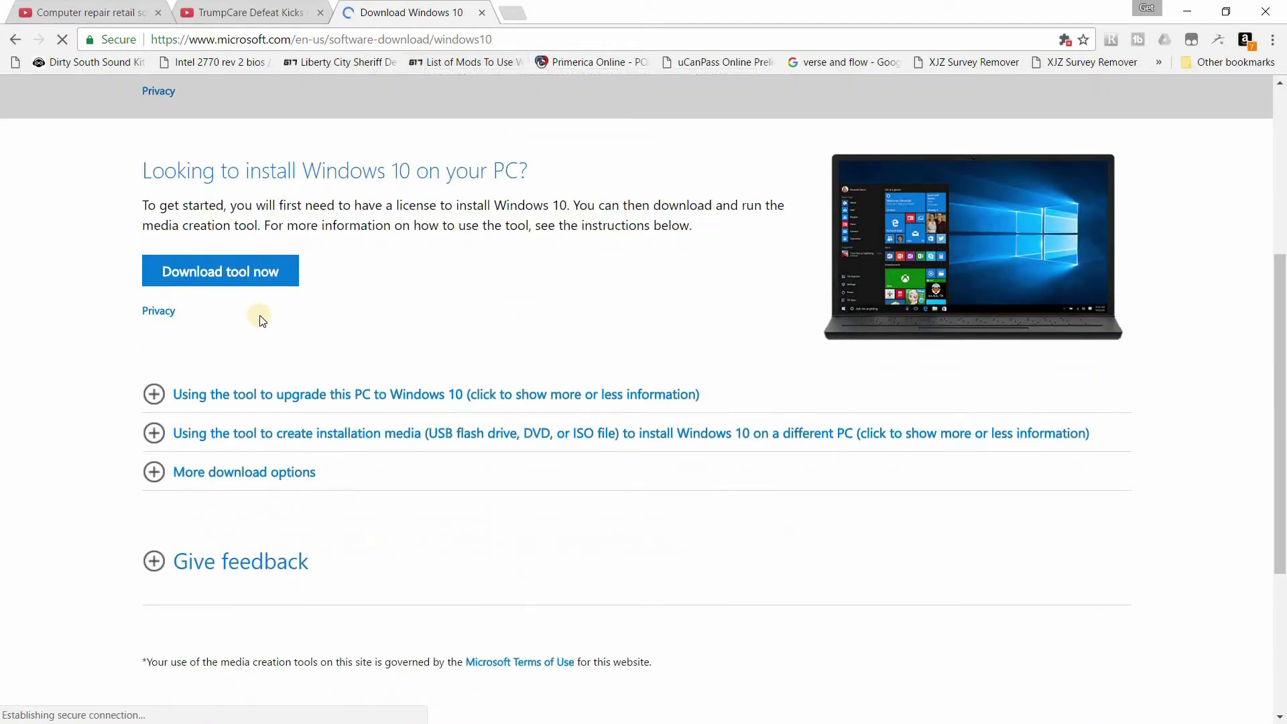
click(270, 281)
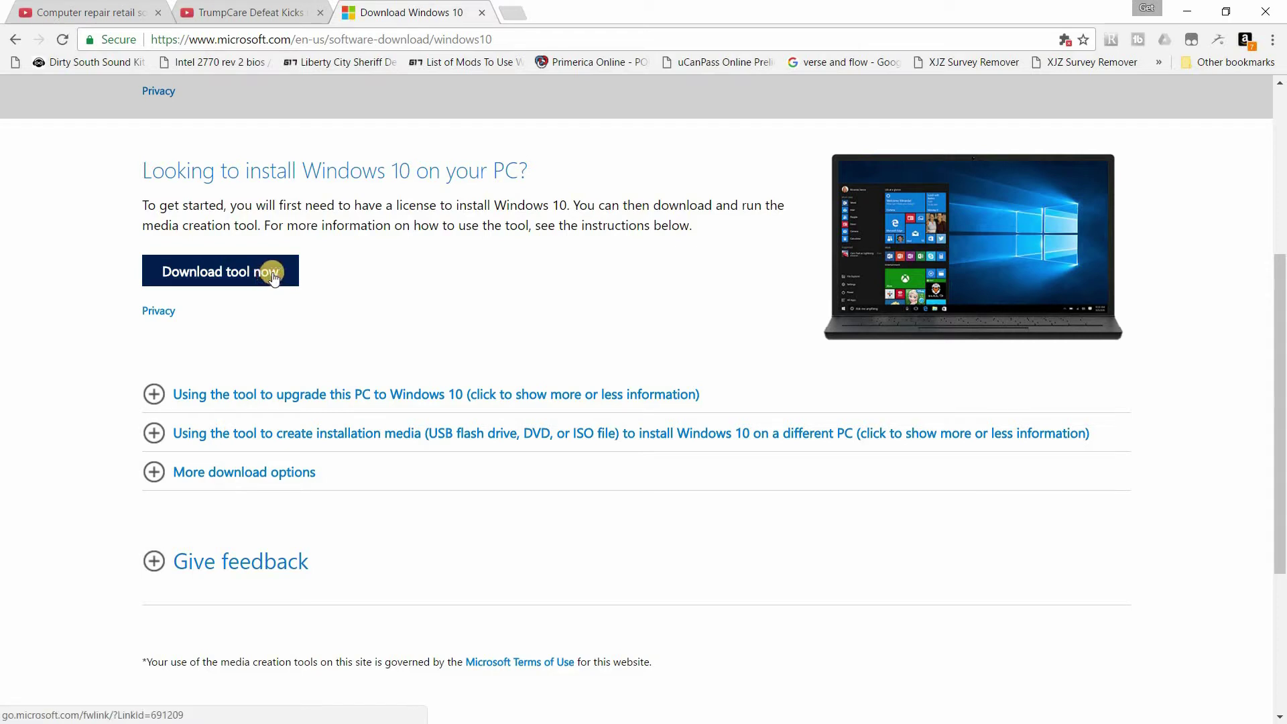
click(307, 705)
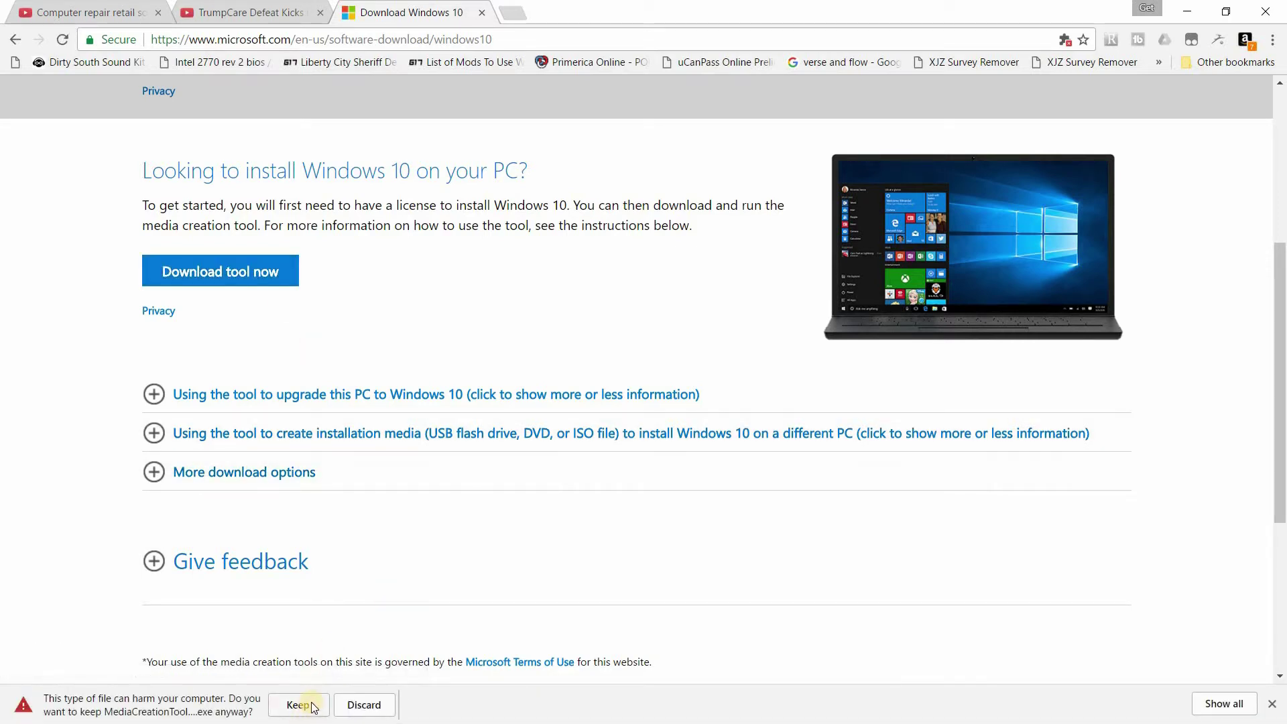
click(307, 705)
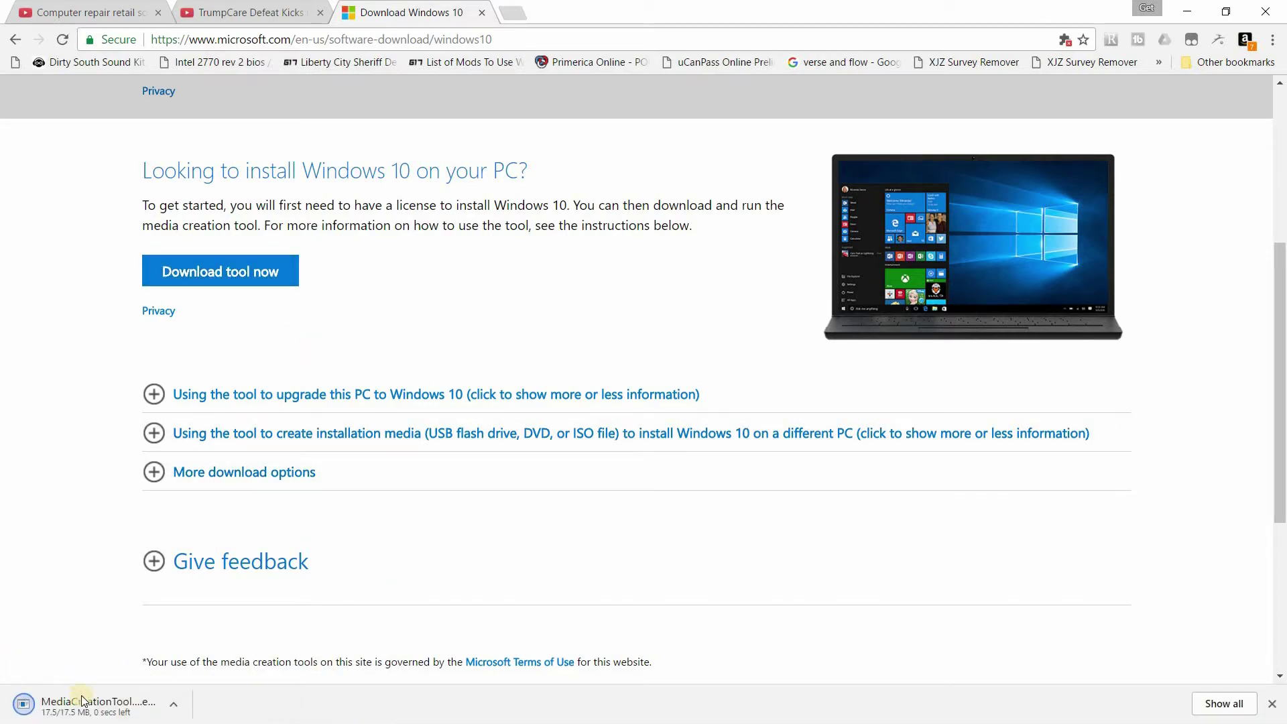
click(177, 708)
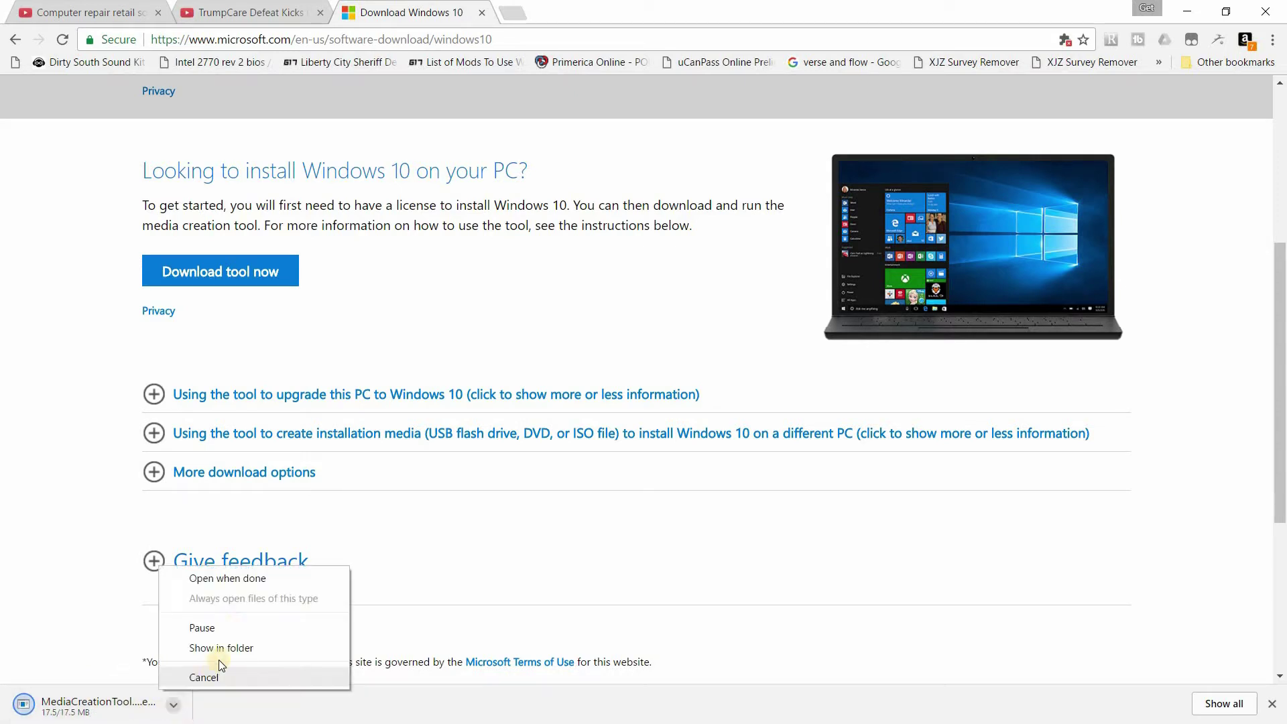
click(240, 578)
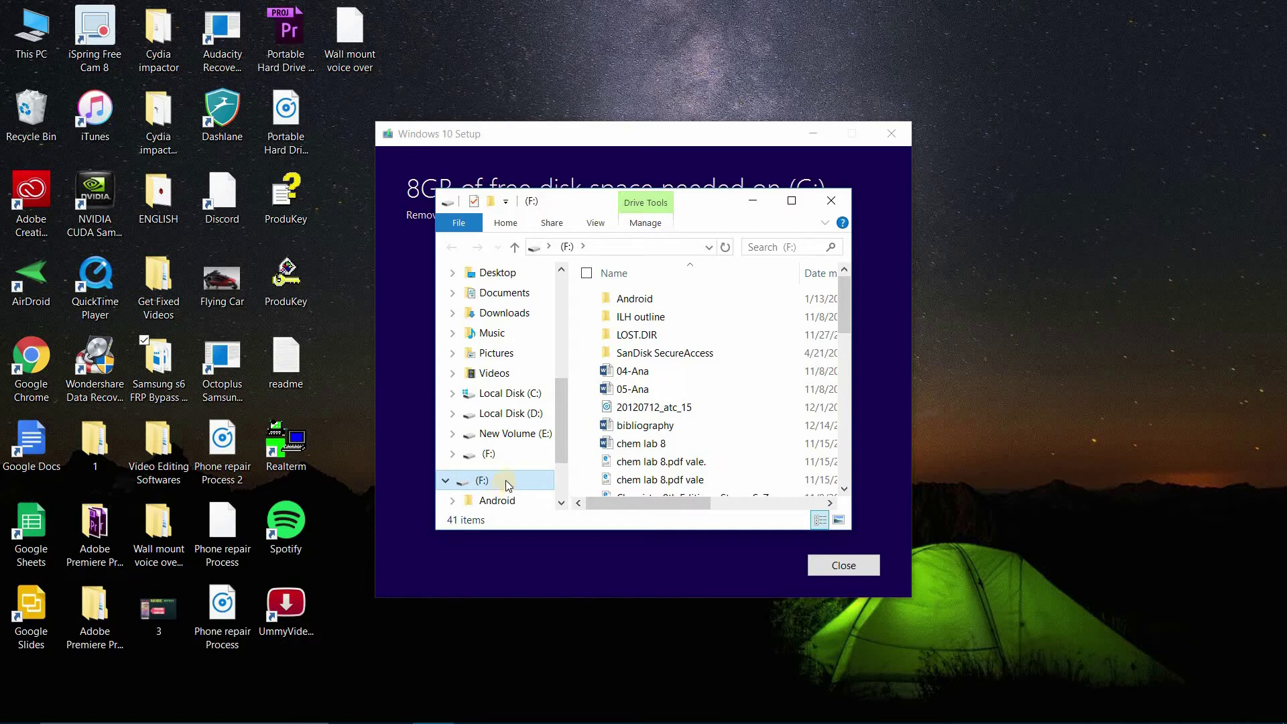
Step: Quick-format the F: USB drive as FAT32, confirm the erase, and close the Format window
right_click(504, 480)
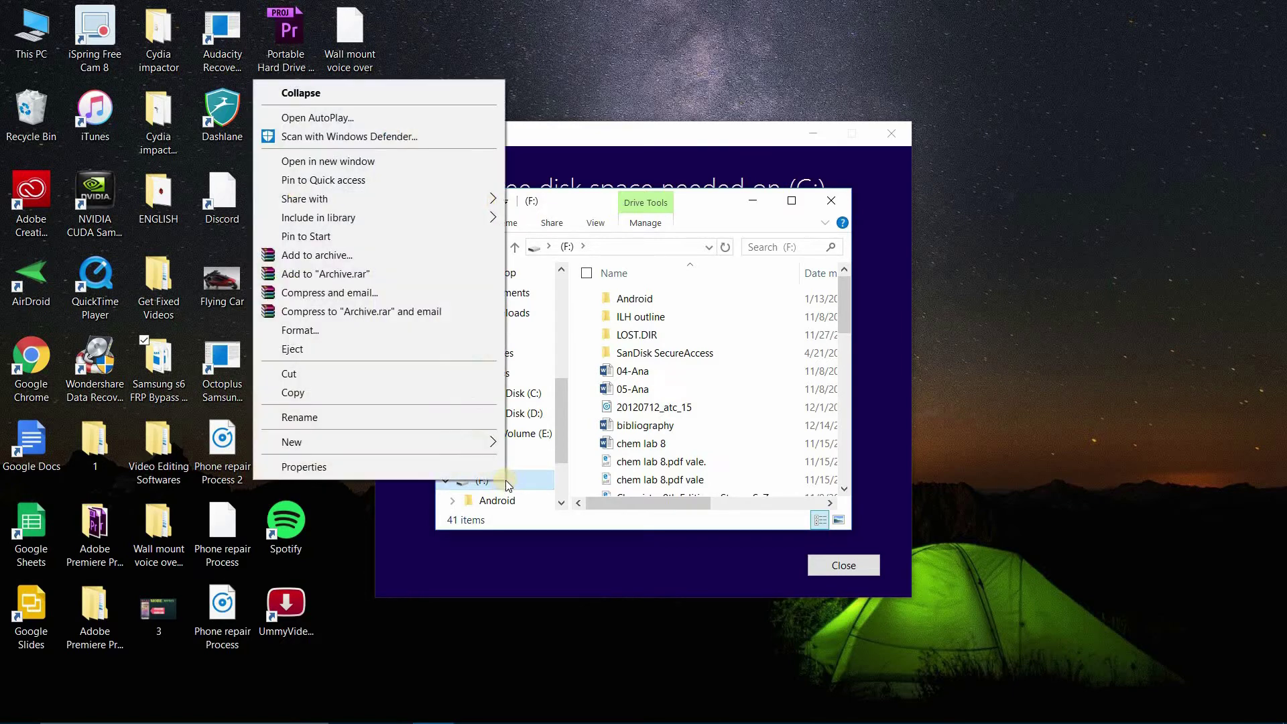
click(378, 332)
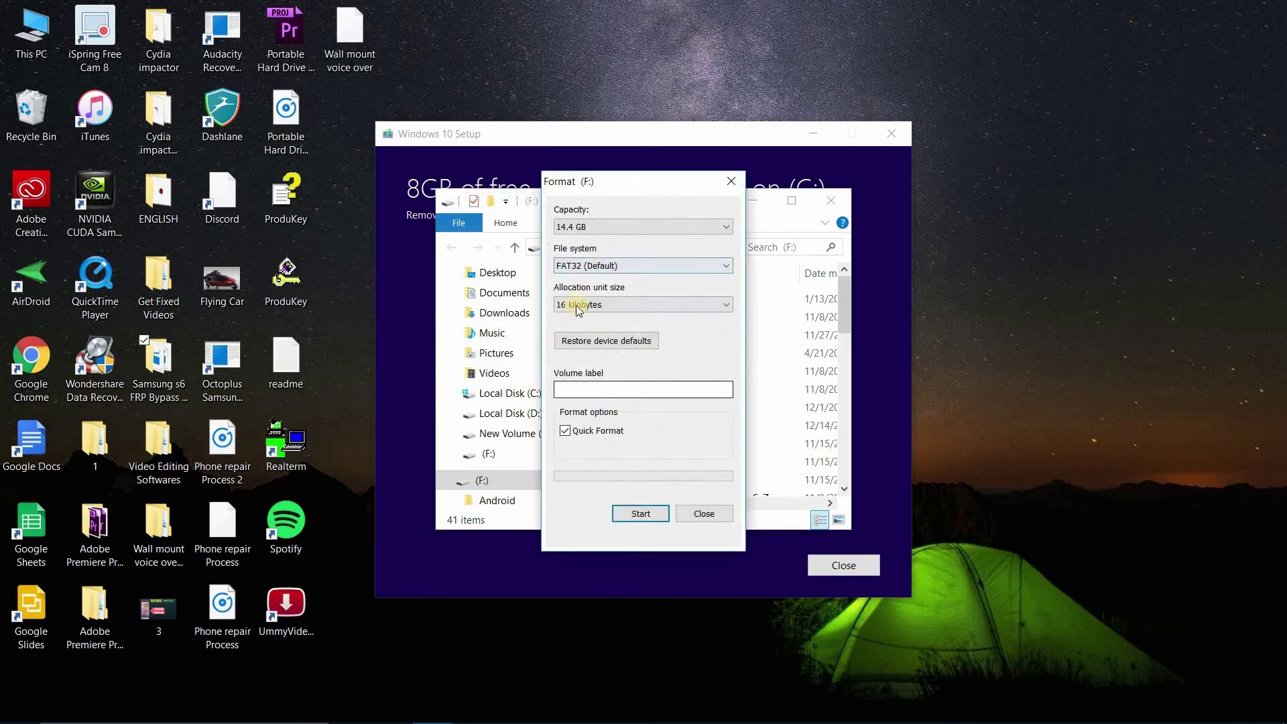
click(649, 523)
click(690, 373)
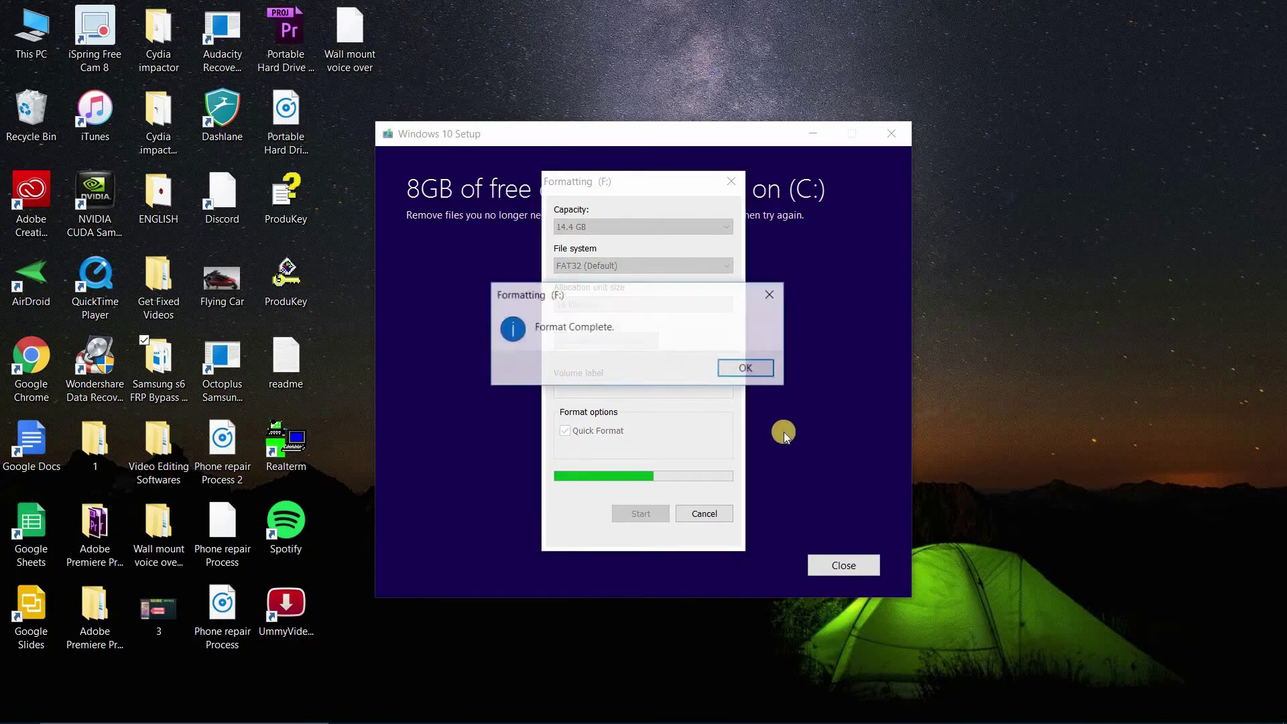
click(751, 370)
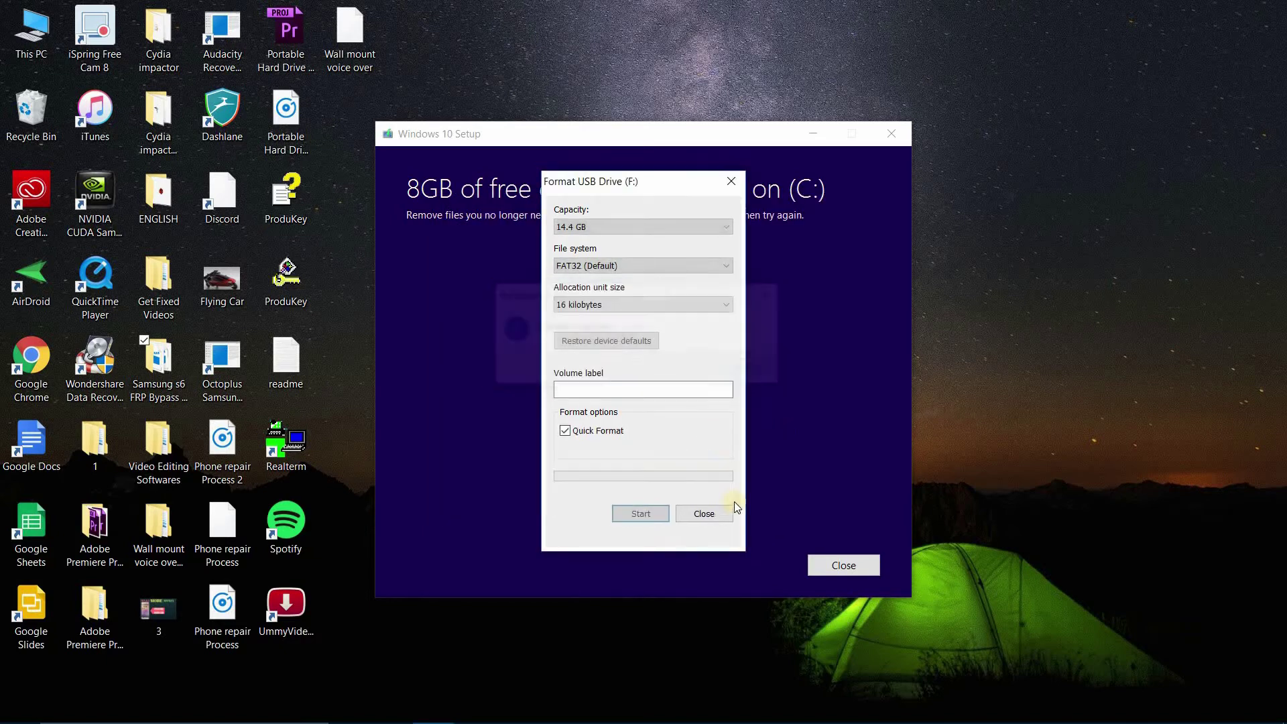
click(702, 517)
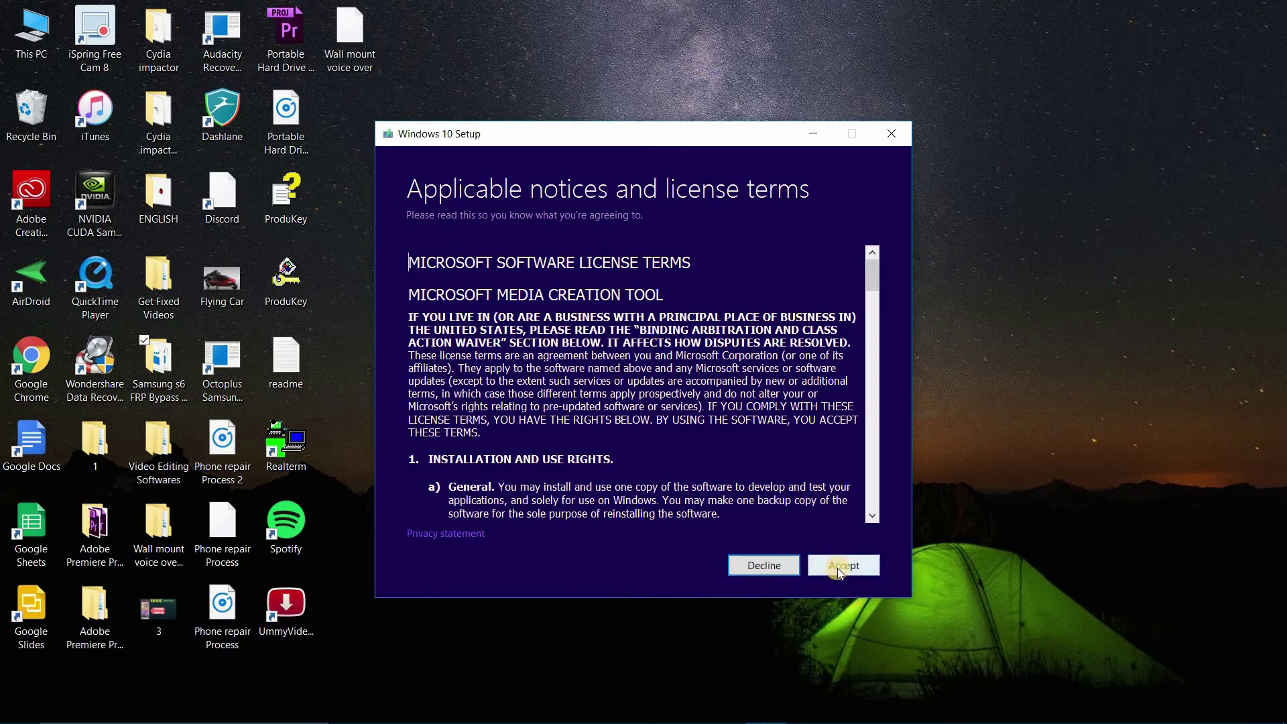
Step: Accept the license, pick 'Create installation media for another PC', and keep recommended language and edition
click(837, 567)
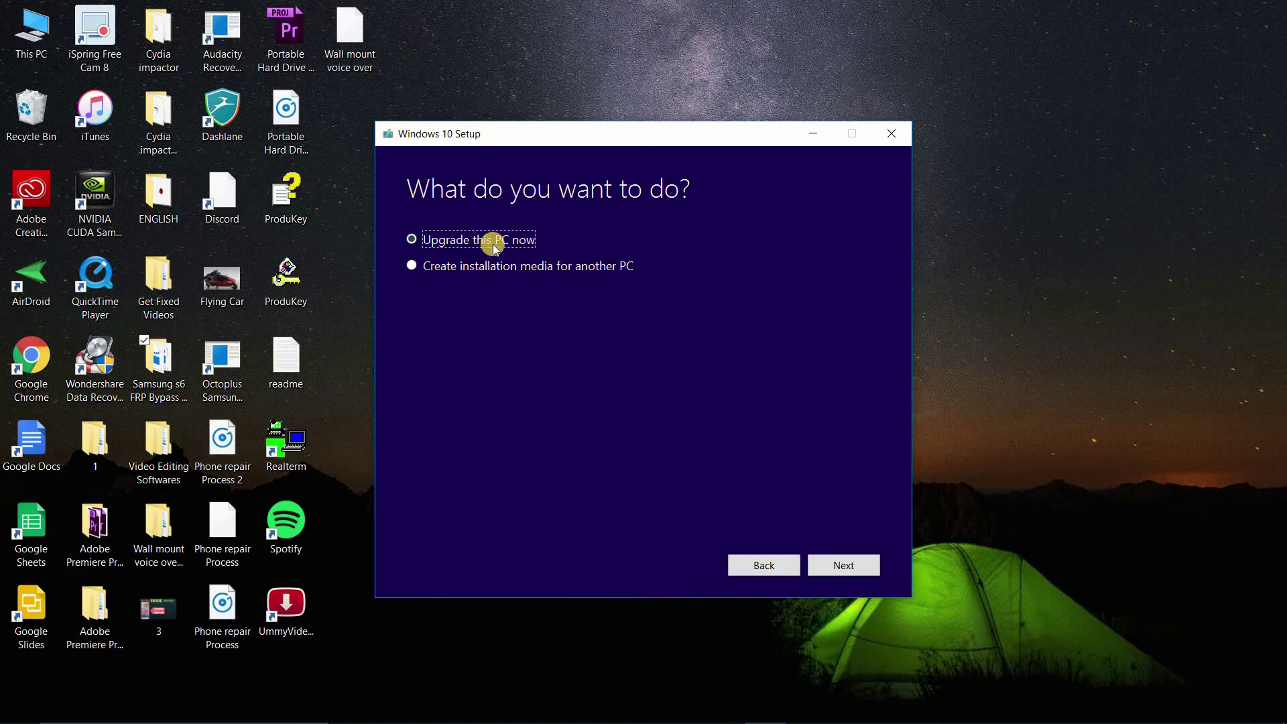
click(554, 269)
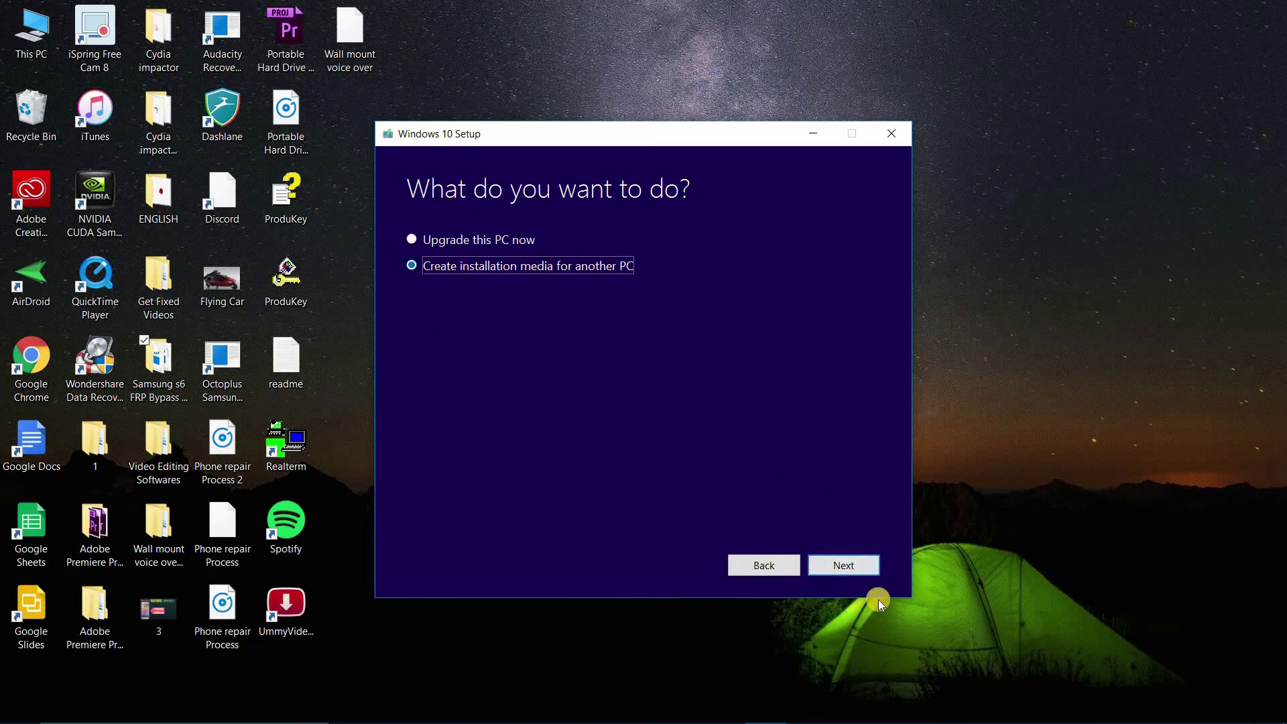
click(862, 567)
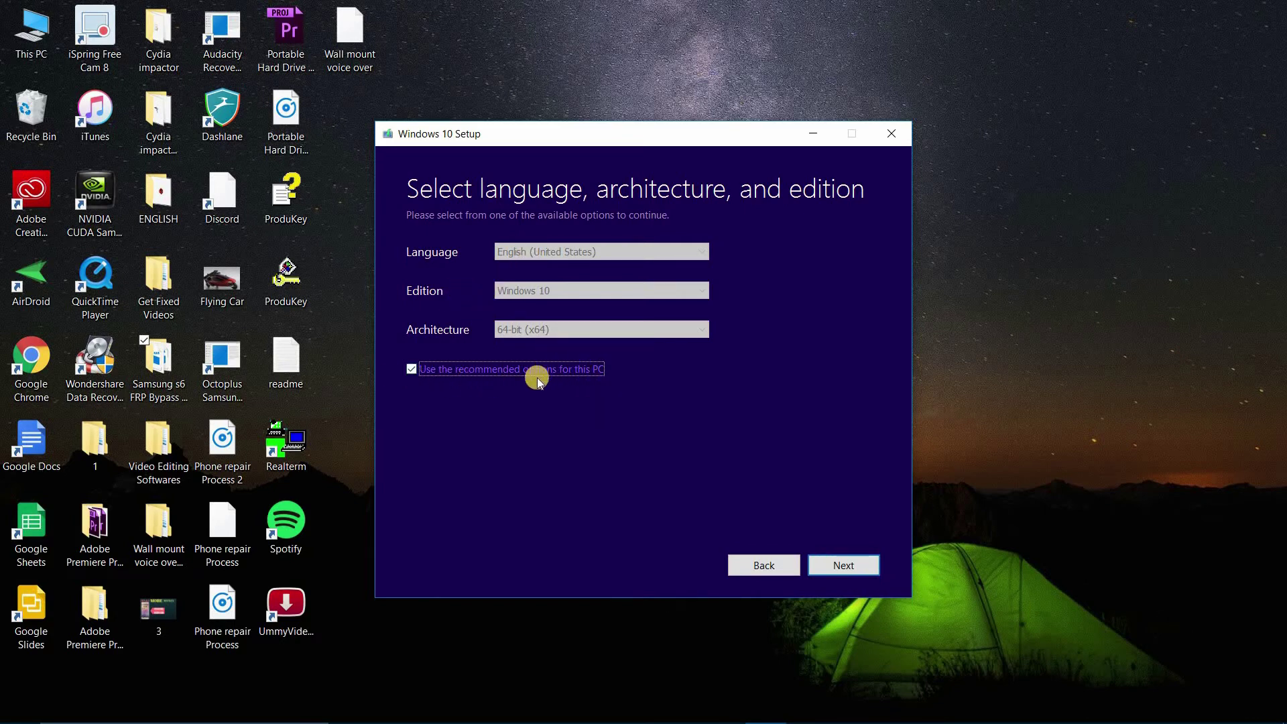
click(843, 567)
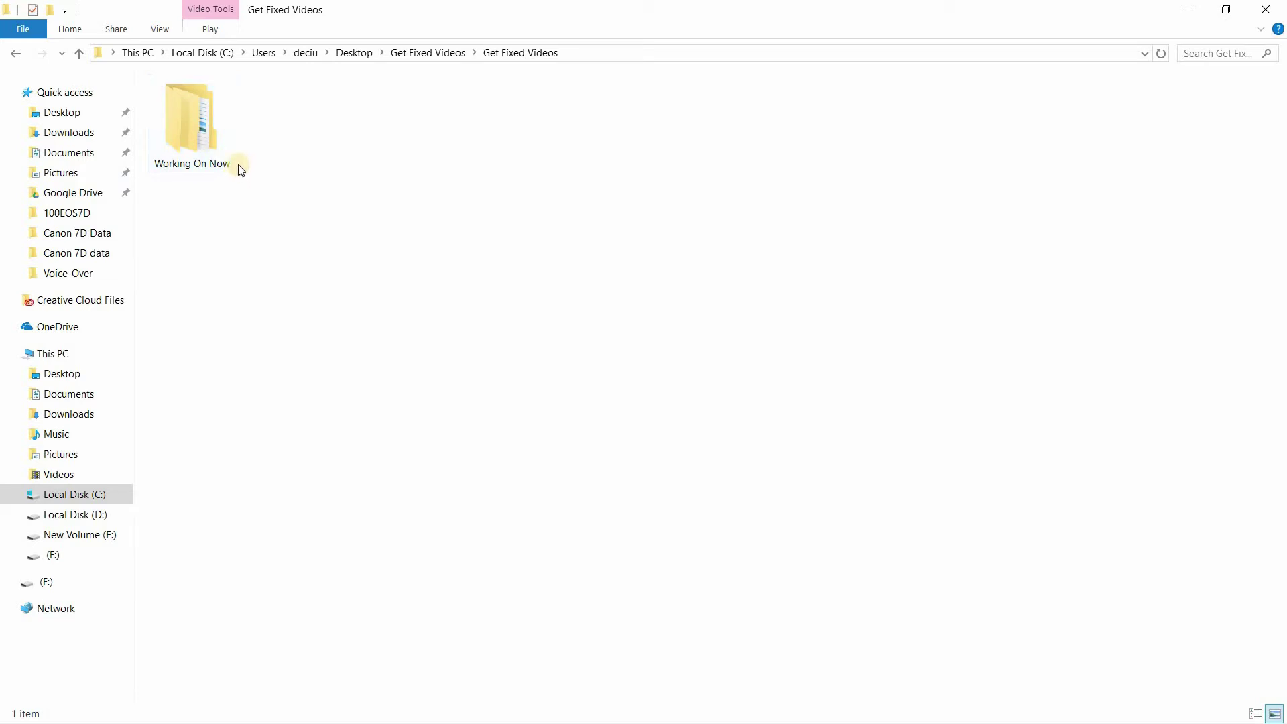
Step: Open the Working On Now folder in Get Fixed Videos, then advance Setup to the media choice screen
click(216, 147)
double_click(215, 147)
click(228, 151)
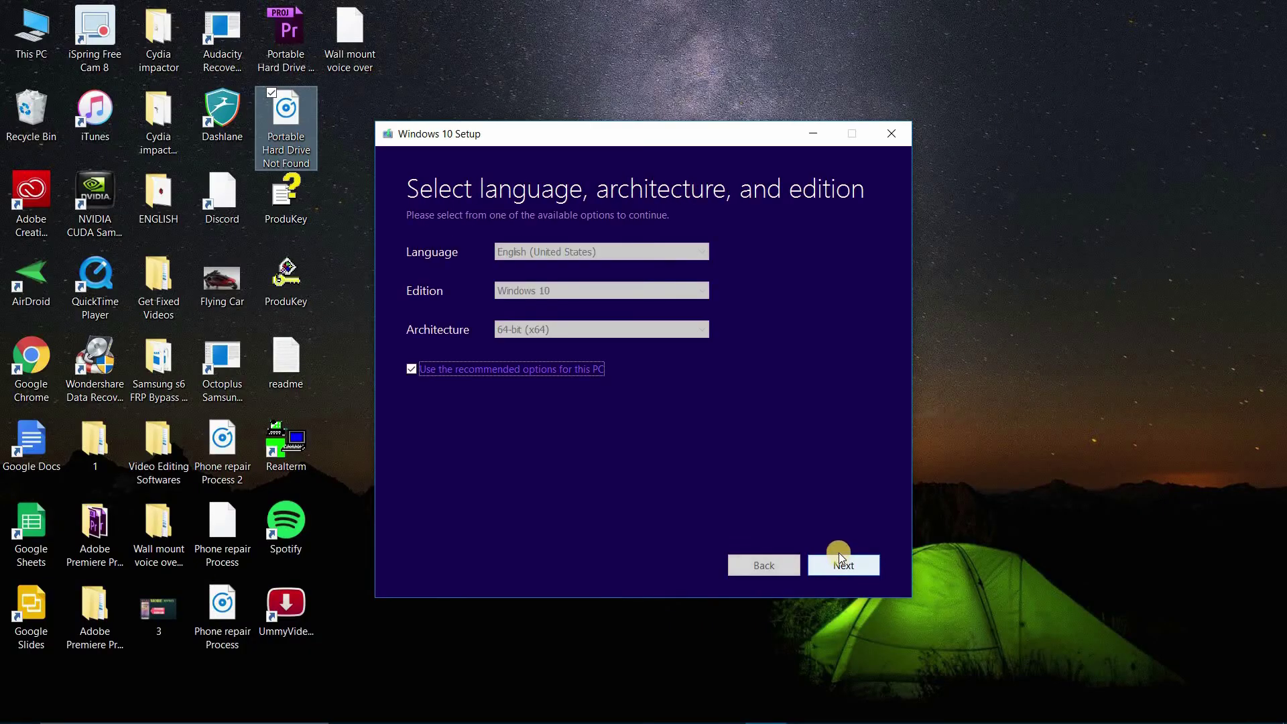
click(844, 565)
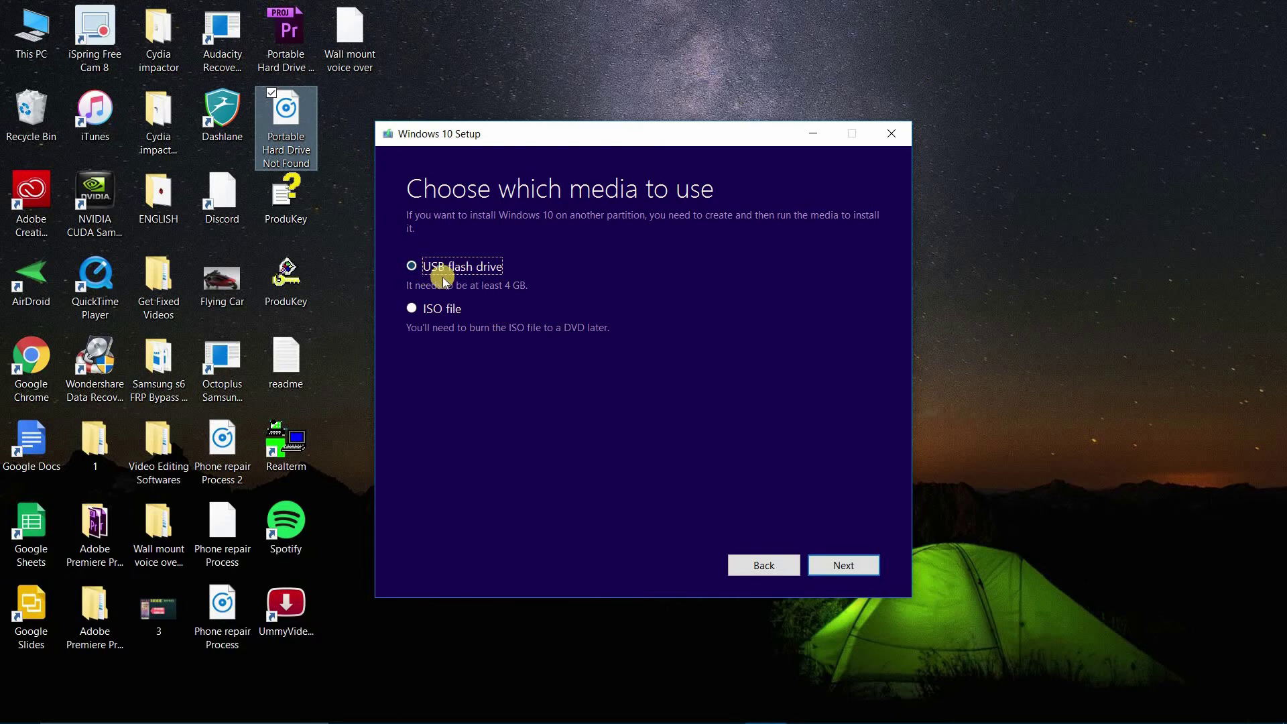
Step: Choose USB flash drive, select F: under Removable drives, and start creating the media
click(860, 567)
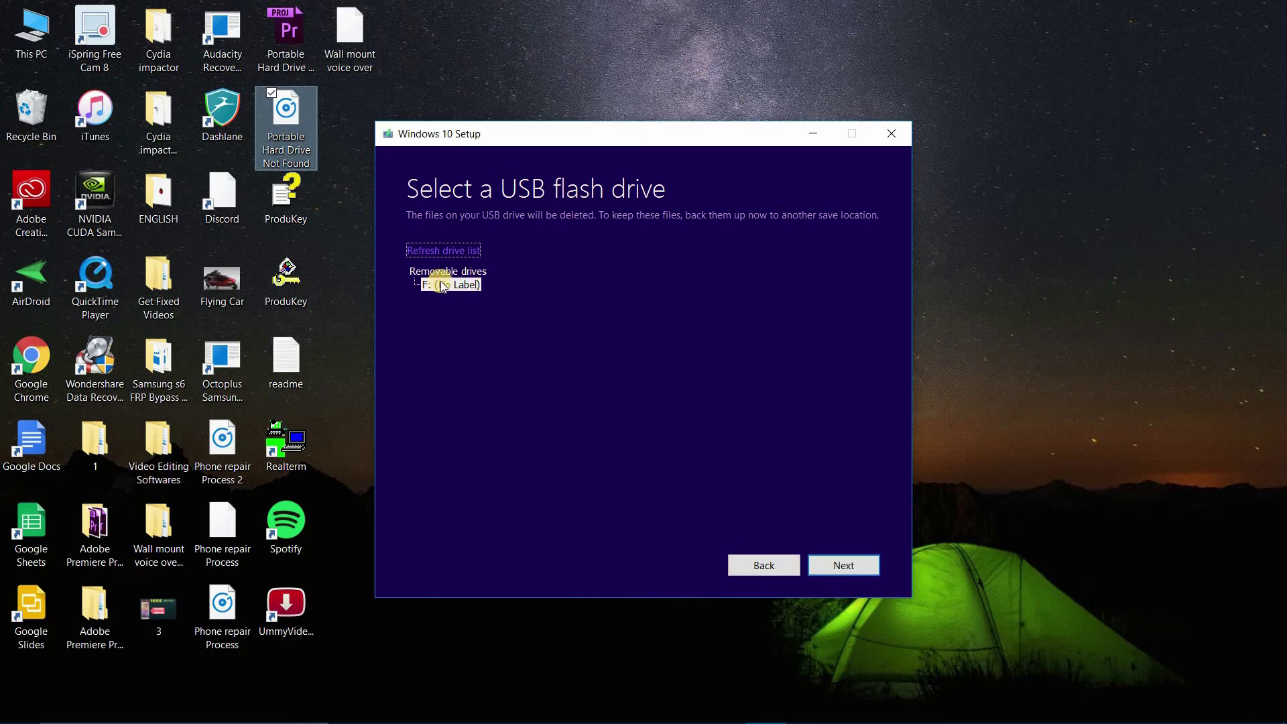
click(450, 282)
click(838, 565)
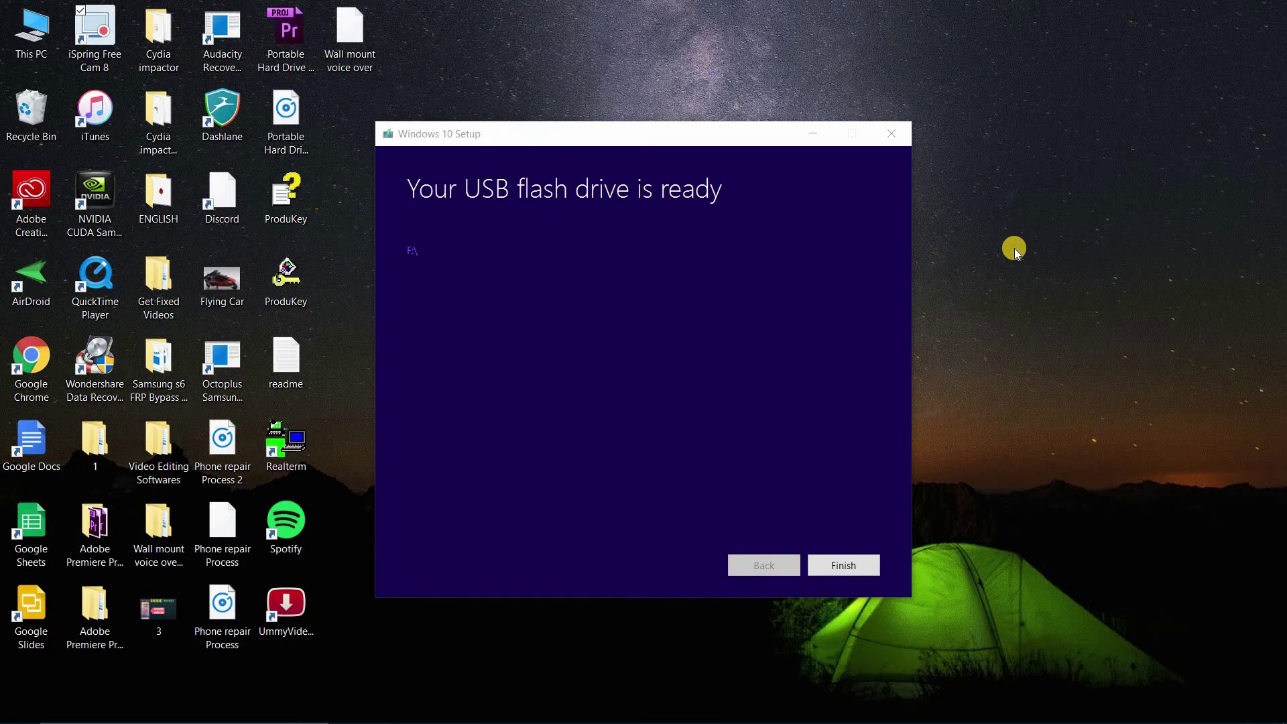
Step: Click Finish on the 'Your USB flash drive is ready' page
click(873, 565)
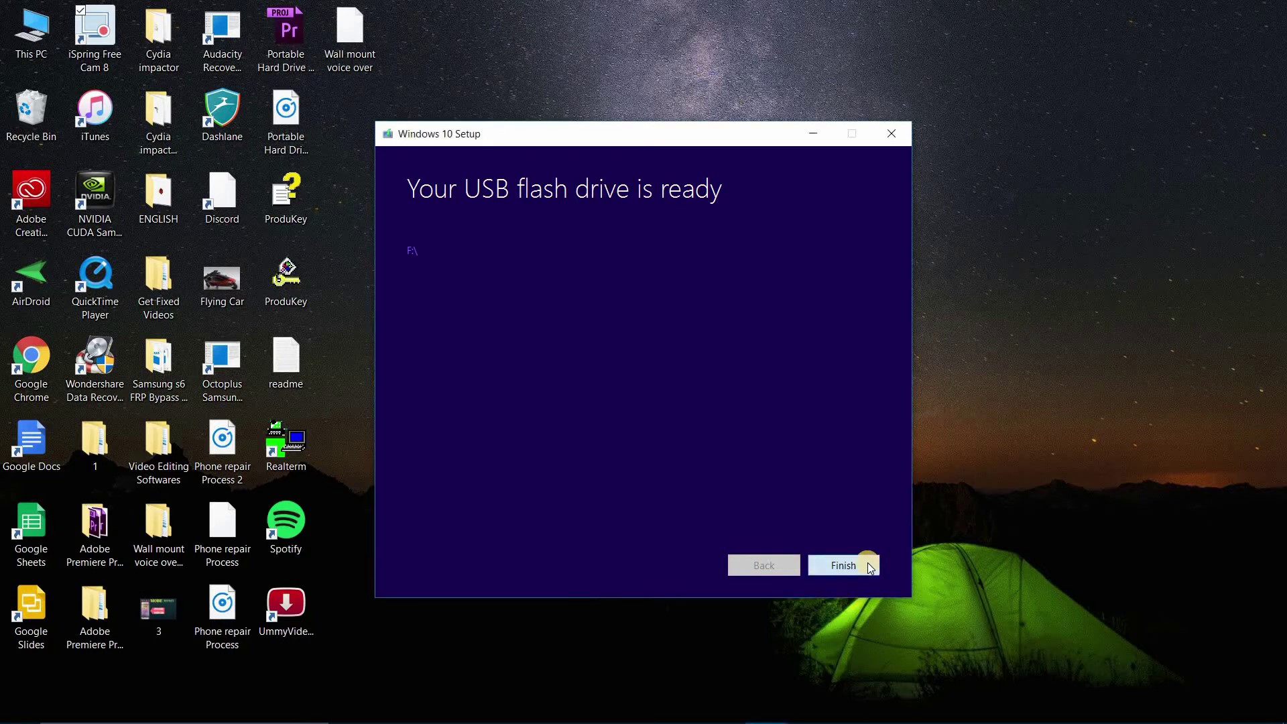